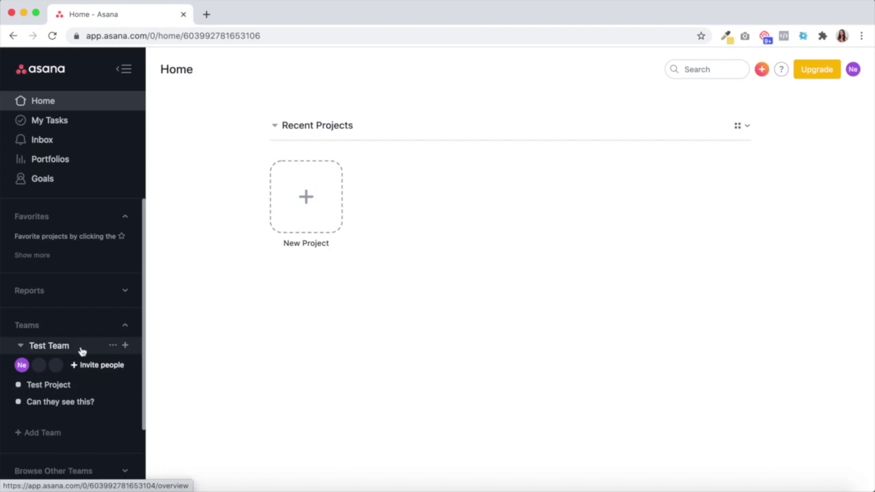
pyautogui.click(125, 346)
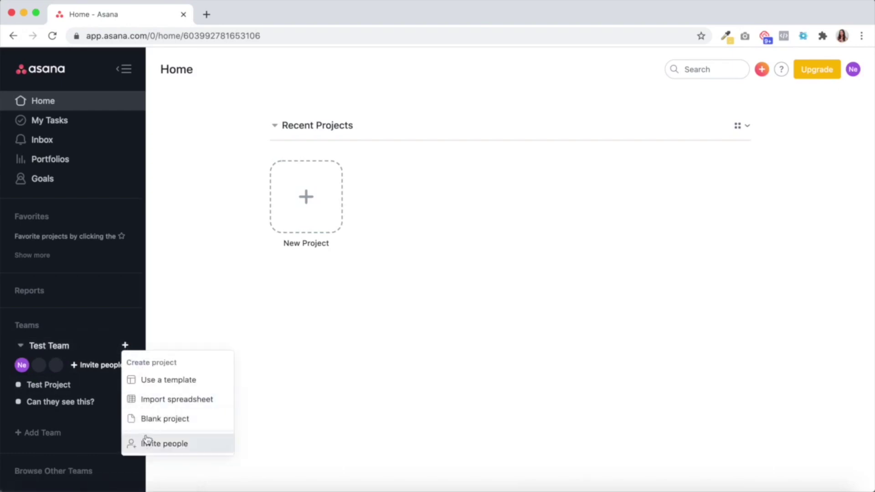
pyautogui.click(43, 349)
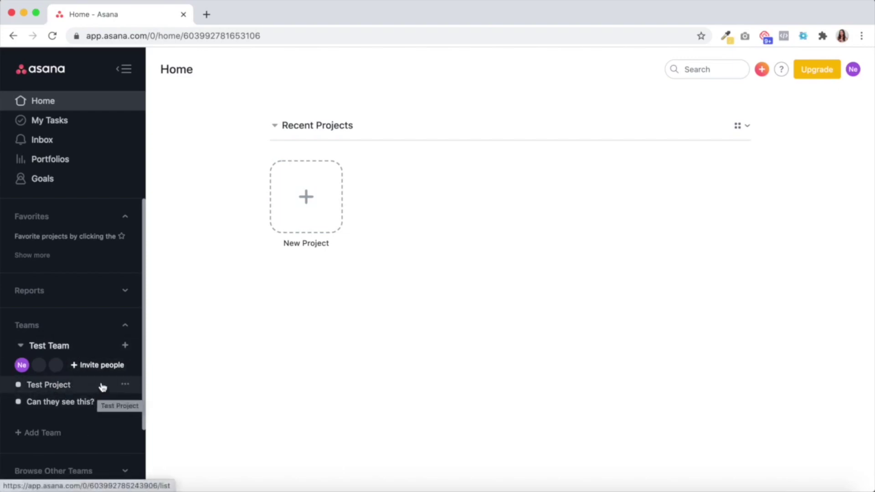
pyautogui.click(125, 346)
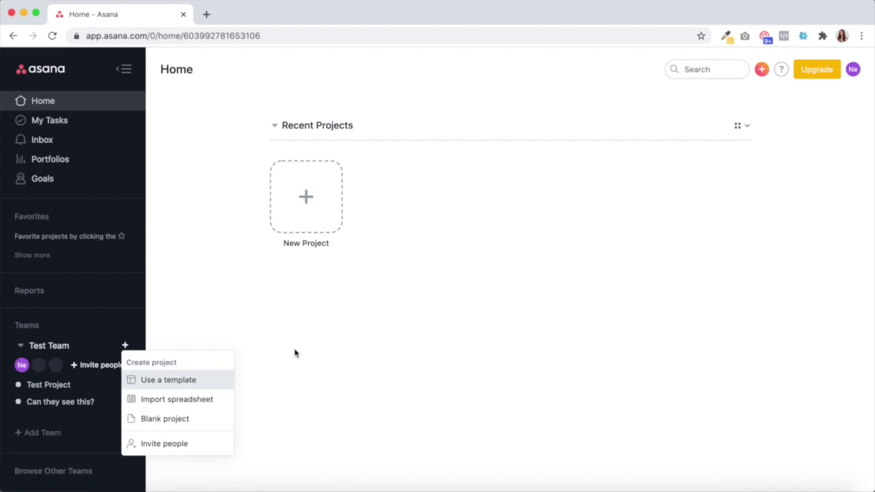
pyautogui.click(259, 349)
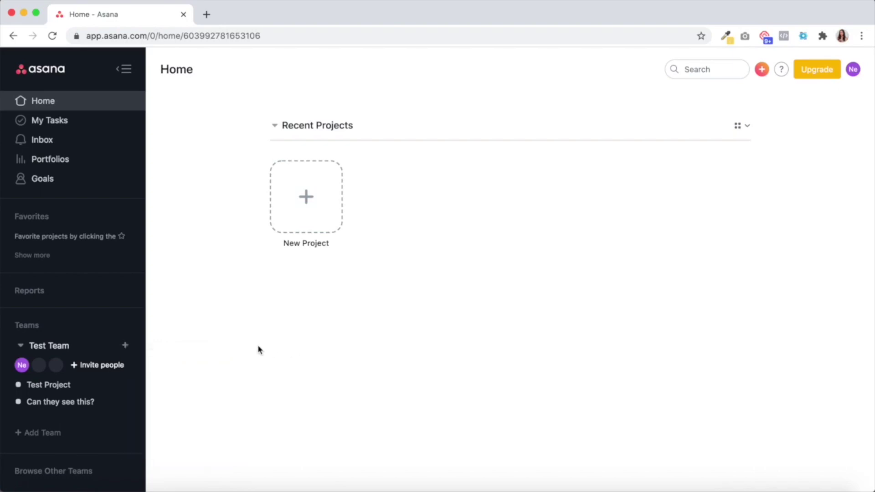
# - Open Test Project, look at its tasks in the Board and Calendar views, and return to the List view
pyautogui.click(80, 387)
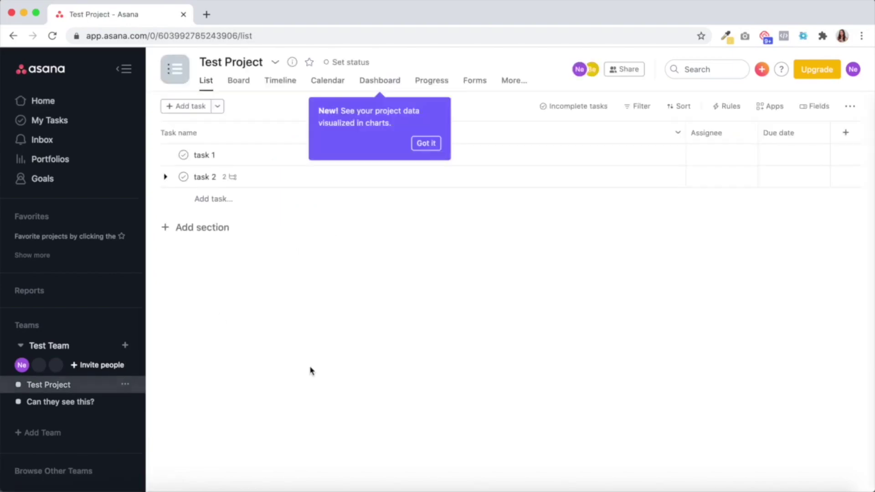
pyautogui.click(310, 371)
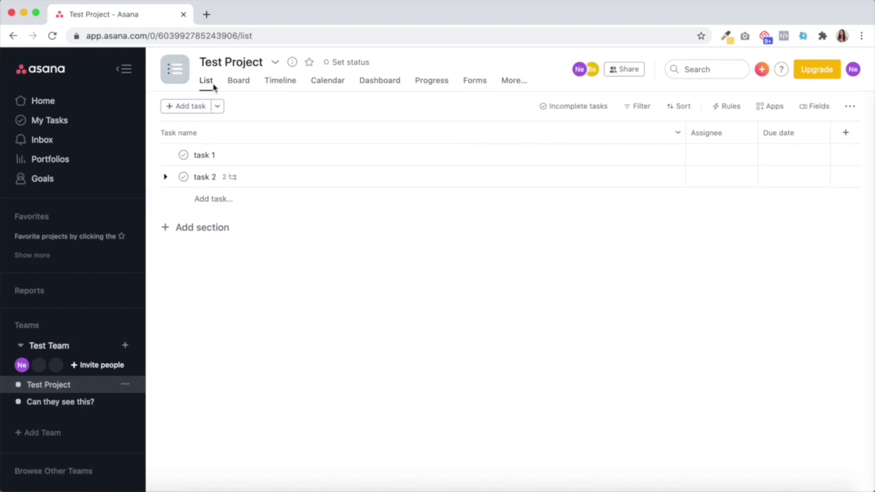
pyautogui.click(238, 88)
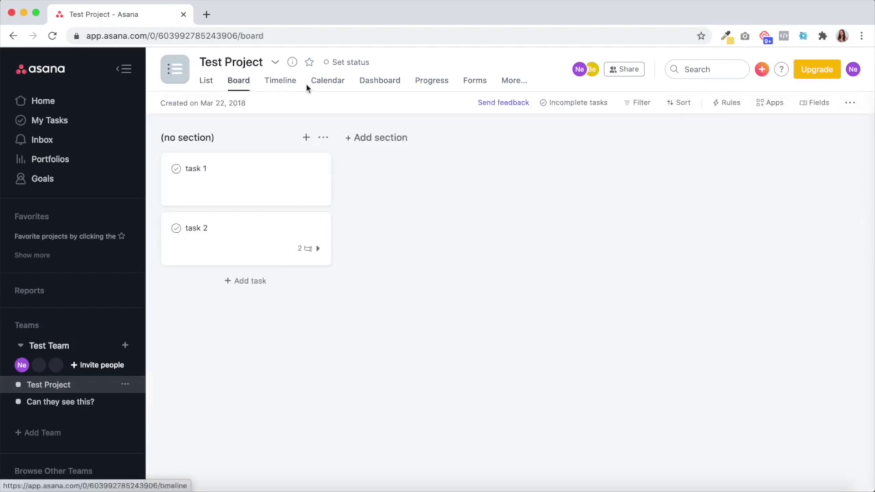
pyautogui.click(323, 87)
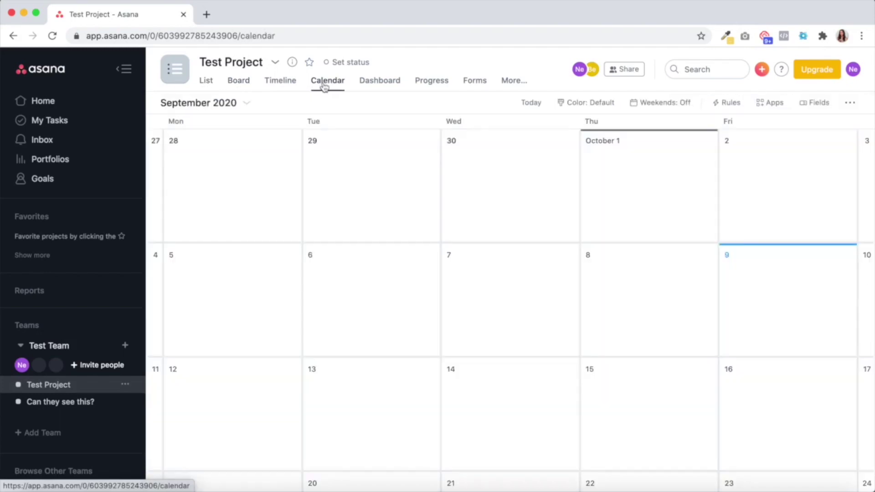
pyautogui.click(206, 85)
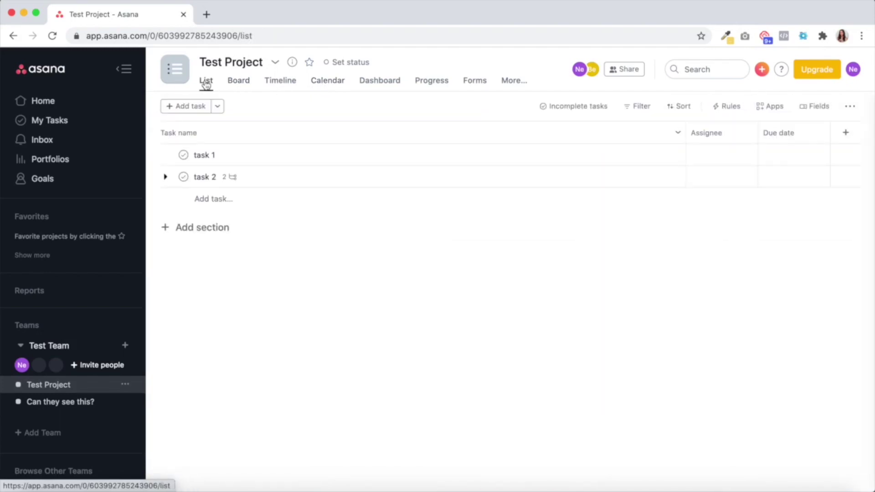
# - Add a section named "Blog post creation" to the Test Project task list
pyautogui.click(218, 106)
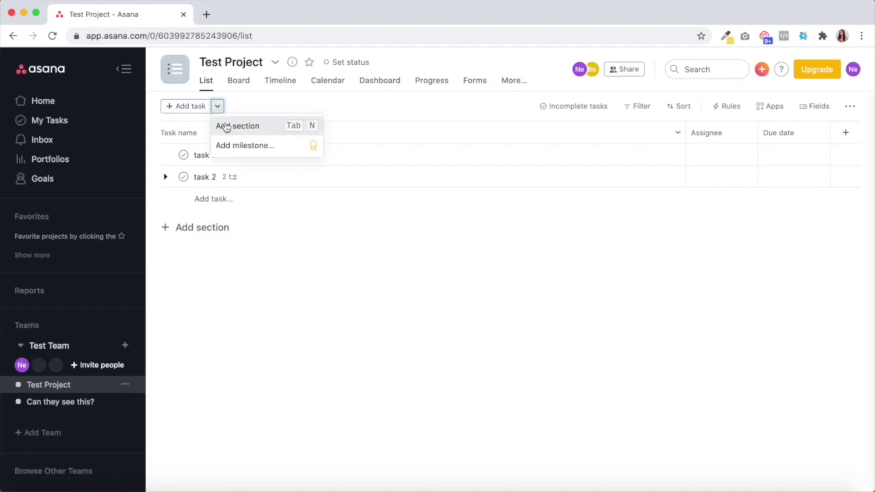
pyautogui.click(225, 125)
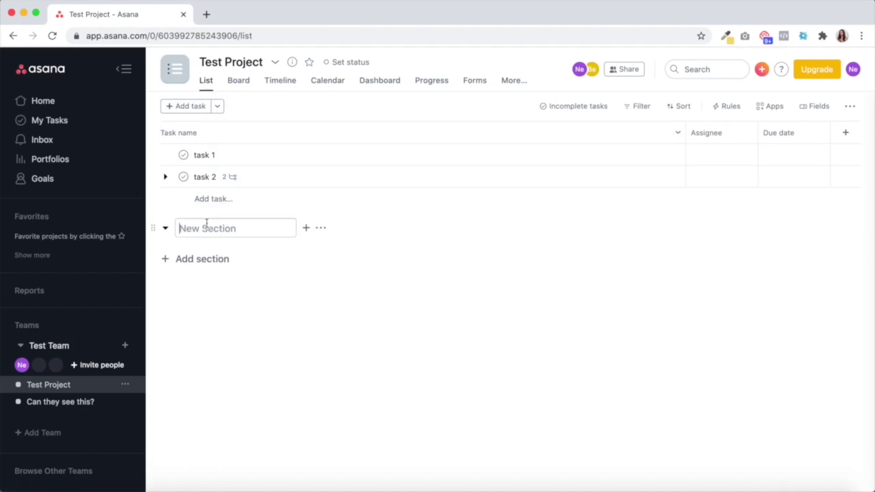
pyautogui.write('Blog post creation')
pyautogui.press('Return')
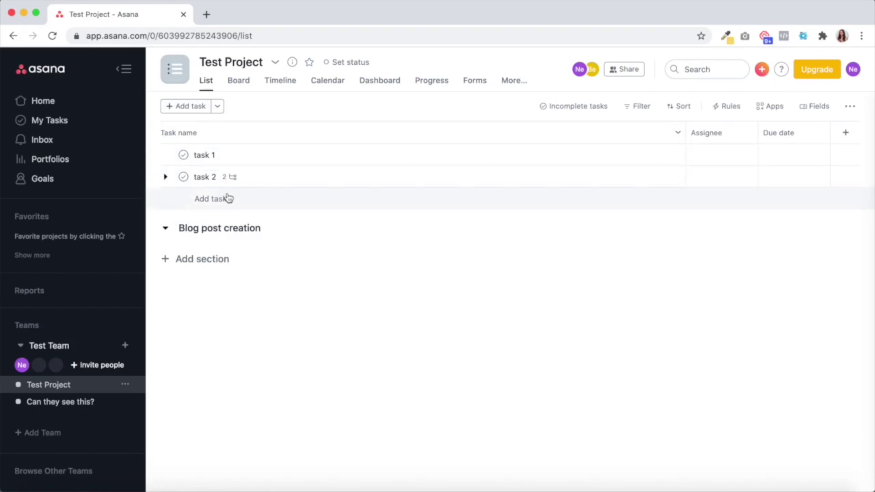
pyautogui.click(214, 155)
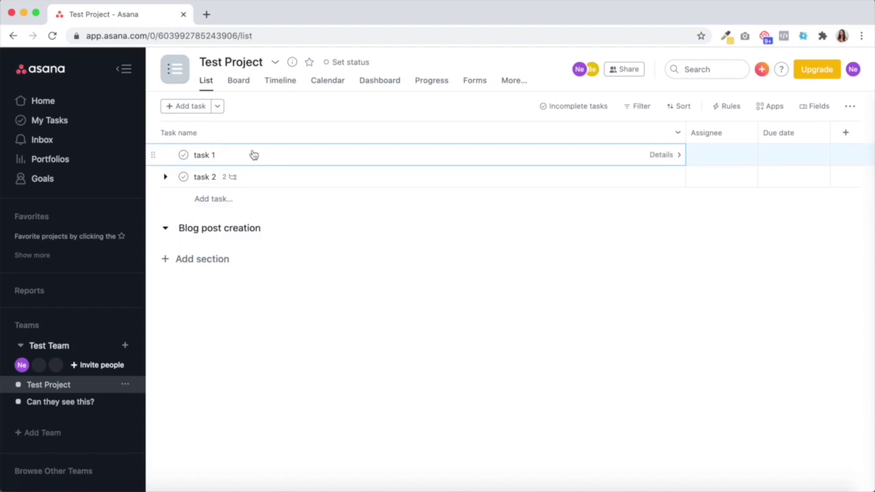
pyautogui.press('Return')
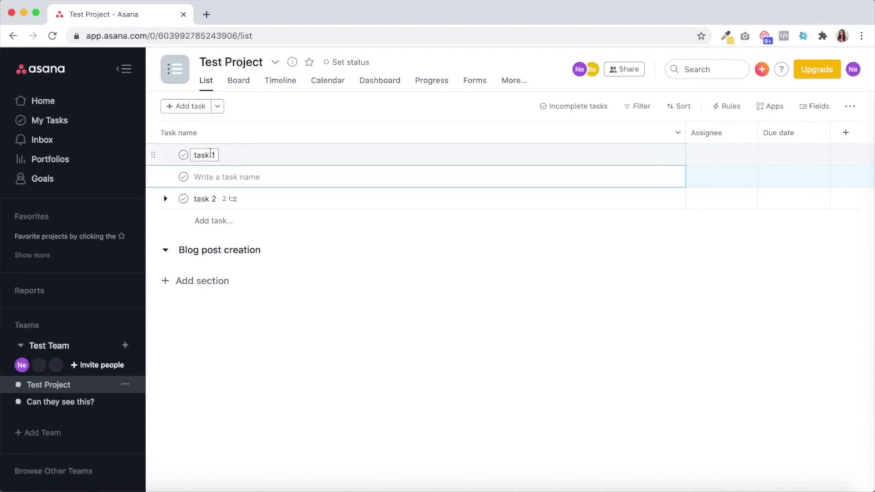
pyautogui.press('BackSpace')
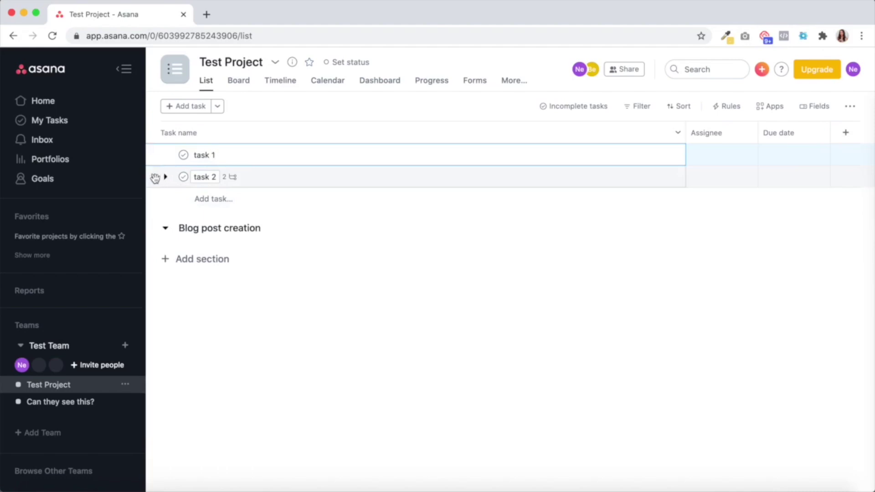
# - Reorder the list so the Blog post creation section comes first and contains task 2
pyautogui.moveTo(153, 177); pyautogui.dragTo(157, 146)
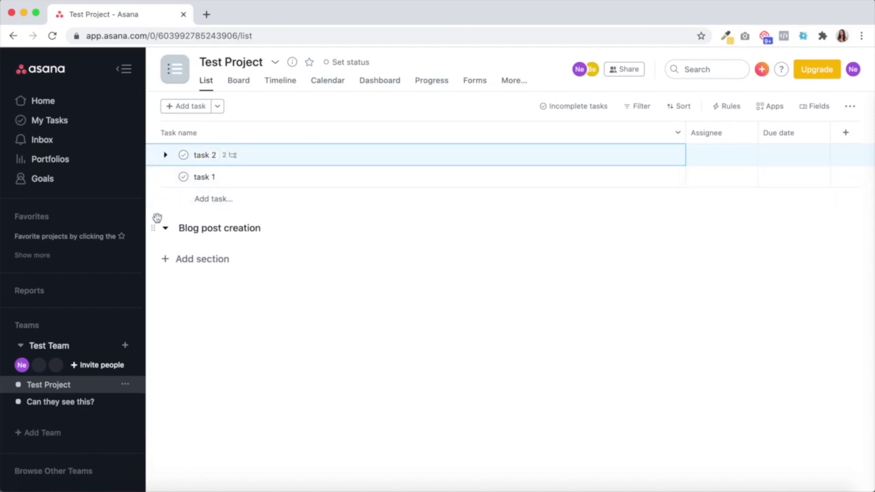
pyautogui.moveTo(154, 229); pyautogui.dragTo(154, 155)
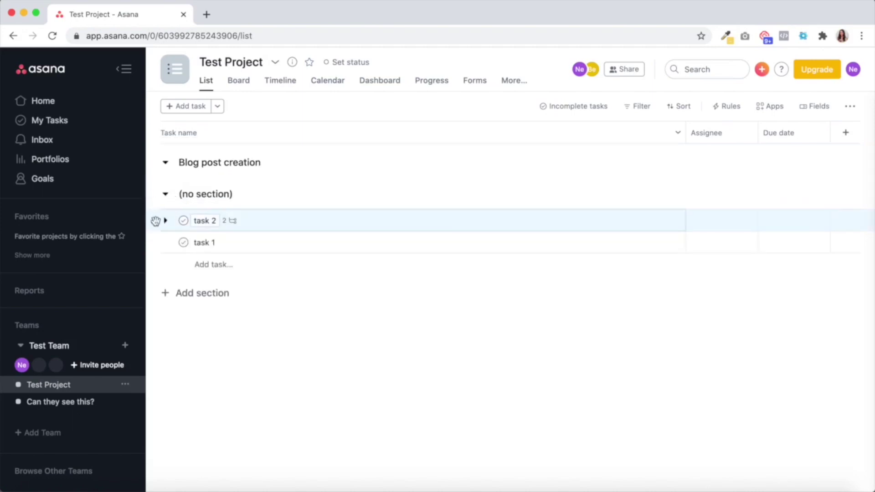
pyautogui.moveTo(155, 220); pyautogui.dragTo(217, 164)
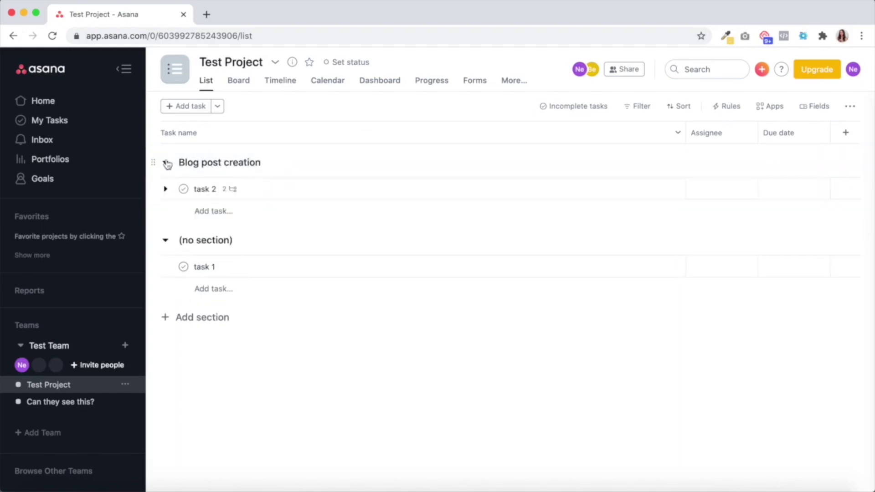
# - Move the Blog post creation section below the tasks without a section and put task 2 back beneath task 1
pyautogui.moveTo(154, 161); pyautogui.dragTo(166, 237)
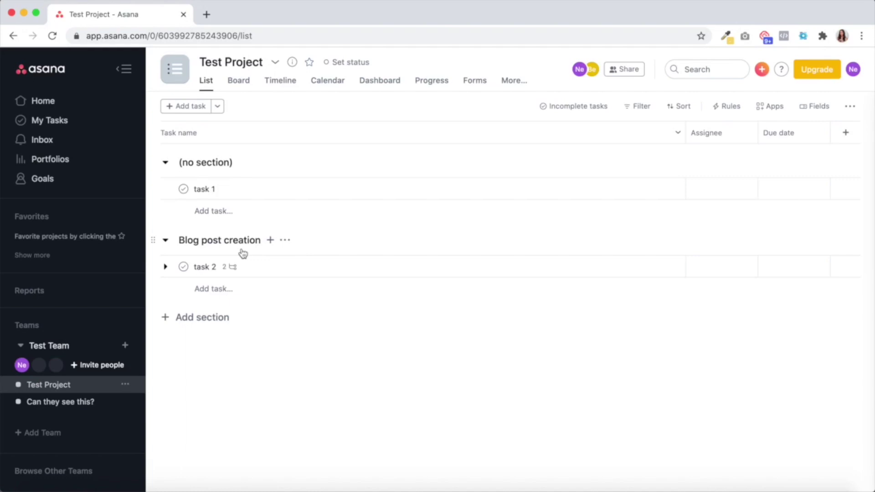
pyautogui.moveTo(154, 266); pyautogui.dragTo(156, 194)
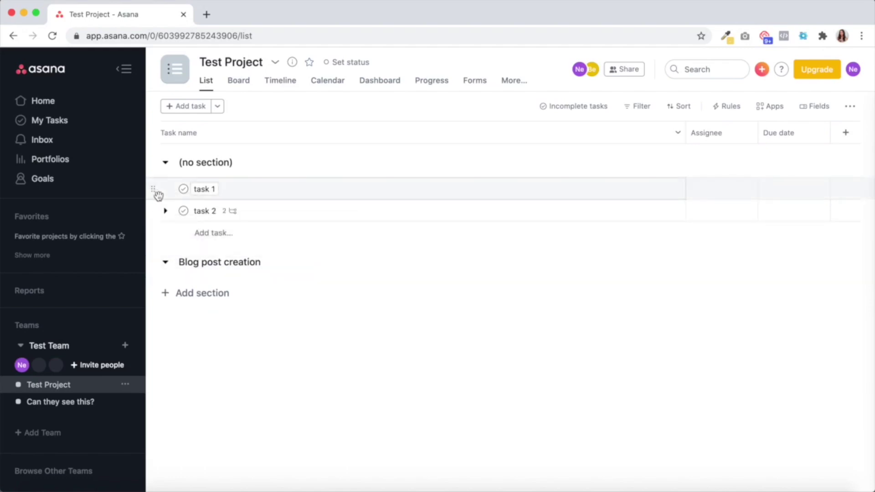
# - Delete task 1 from the list and add a task named "task 3" below task 2
pyautogui.doubleClick(207, 189)
pyautogui.tripleClick(207, 189)
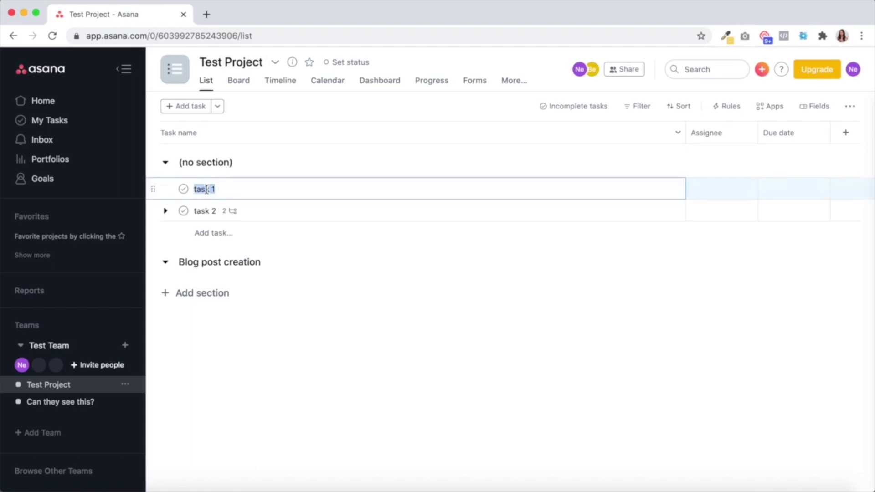
pyautogui.press('BackSpace')
pyautogui.press('BackSpace')
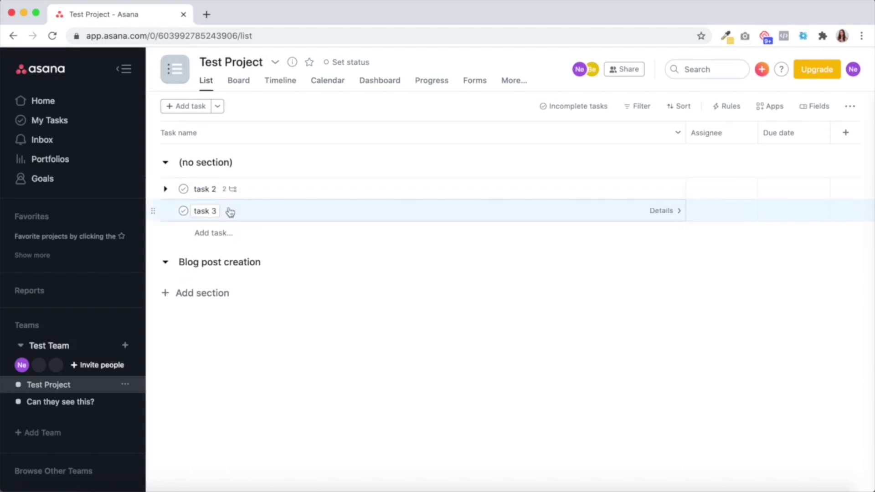
# - Select task 3 and task 2 together to examine the bulk actions, and clear the selection
pyautogui.click(290, 215)
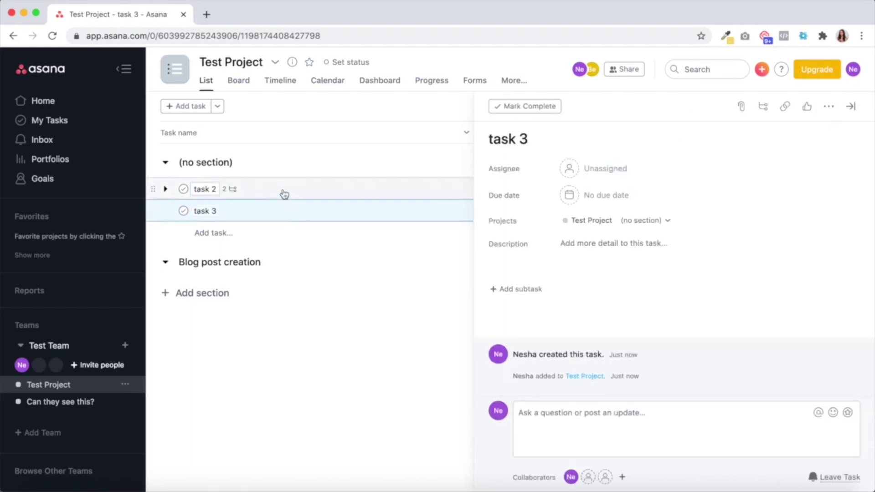
pyautogui.keyDown('shift'); pyautogui.click(284, 194); pyautogui.keyUp('shift')
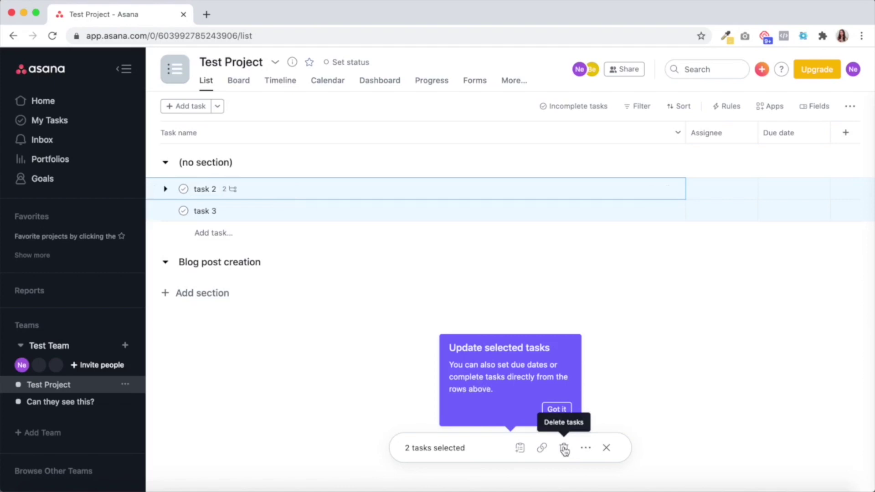
pyautogui.click(608, 448)
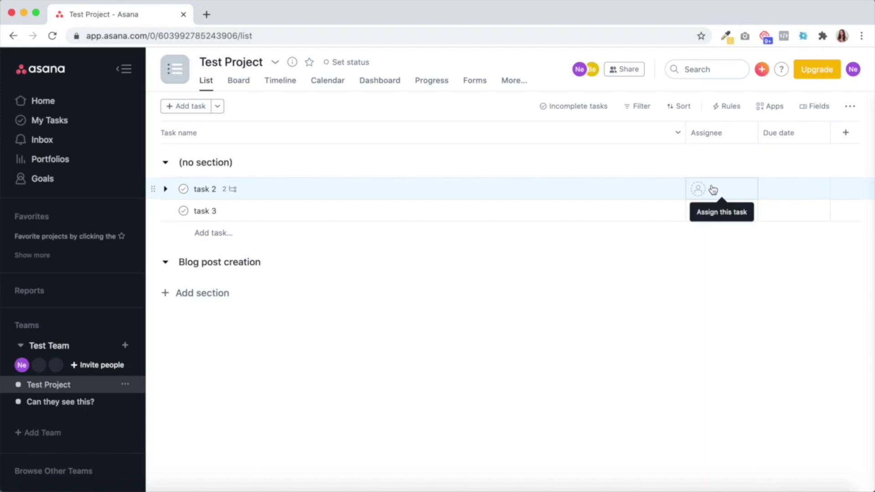
# - Set the due date of task 2 to October 9, 2020, and close the date picker
pyautogui.click(771, 191)
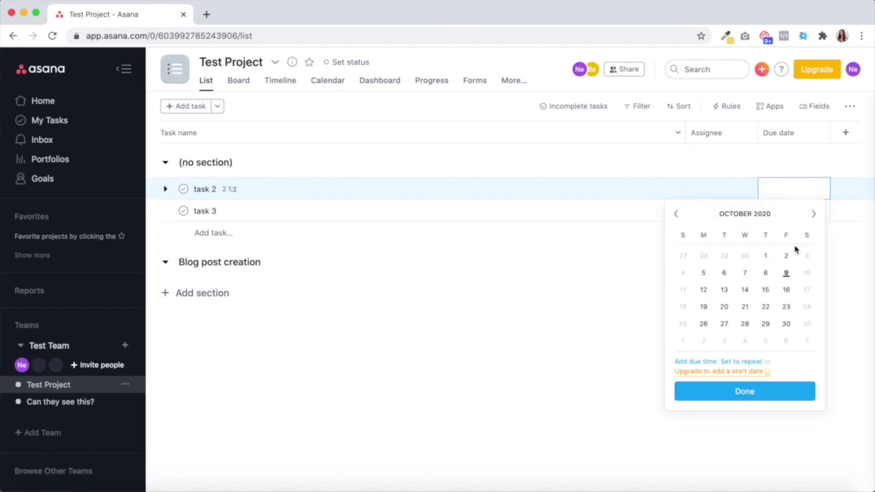
pyautogui.click(787, 273)
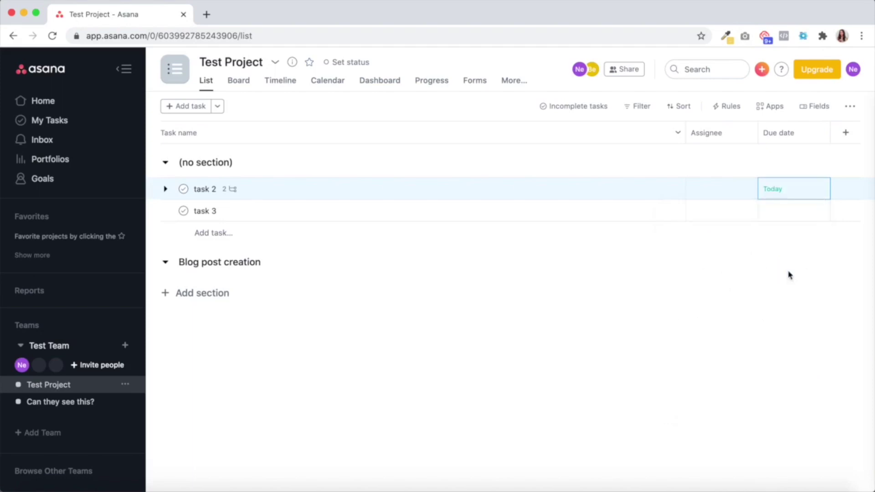
pyautogui.click(780, 189)
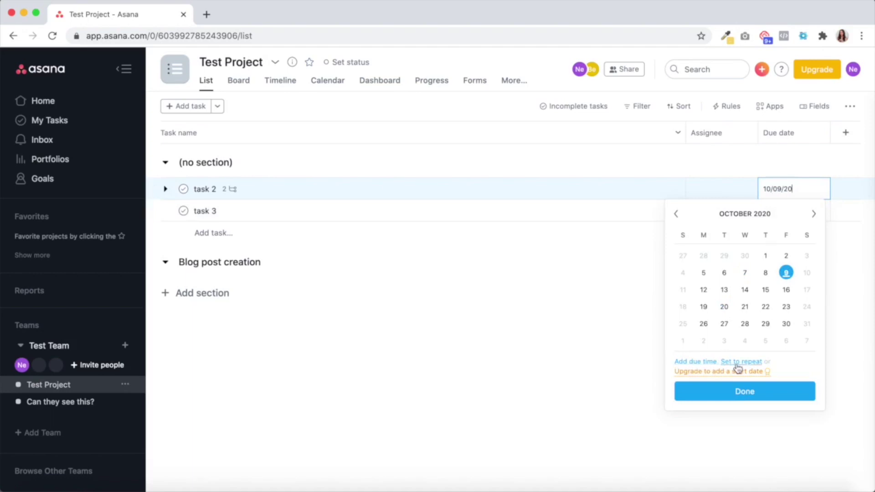
pyautogui.click(341, 371)
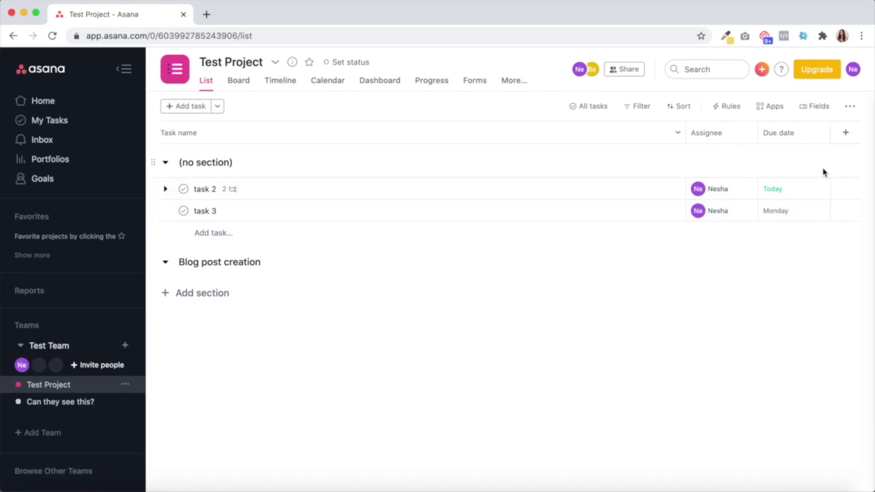
# - View the Write IG caption task from the My Tasks calendar and return to the Home page
pyautogui.click(65, 124)
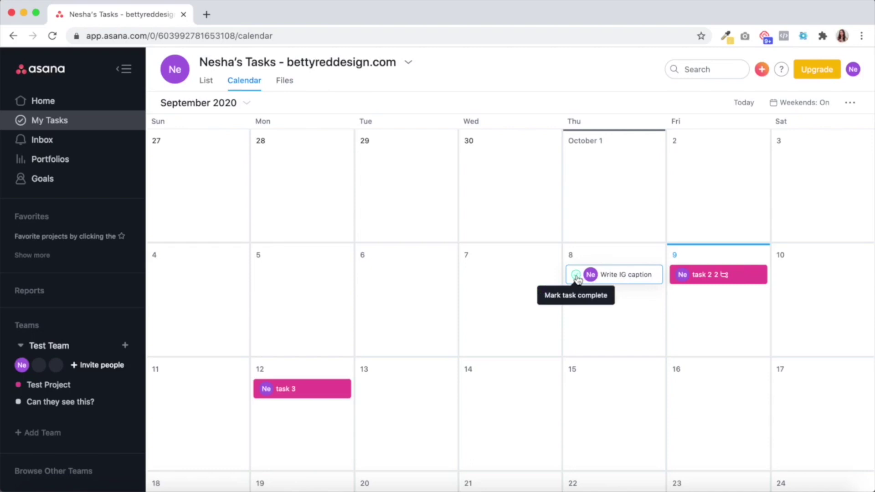
pyautogui.click(623, 276)
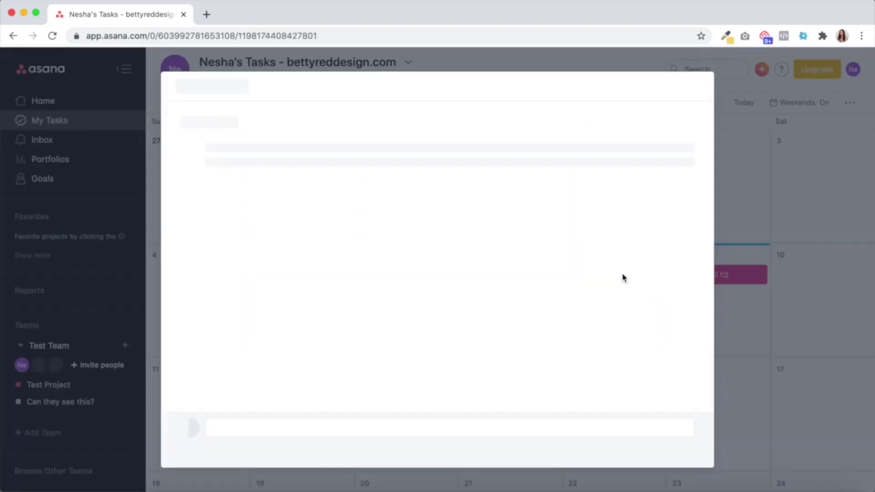
pyautogui.click(801, 214)
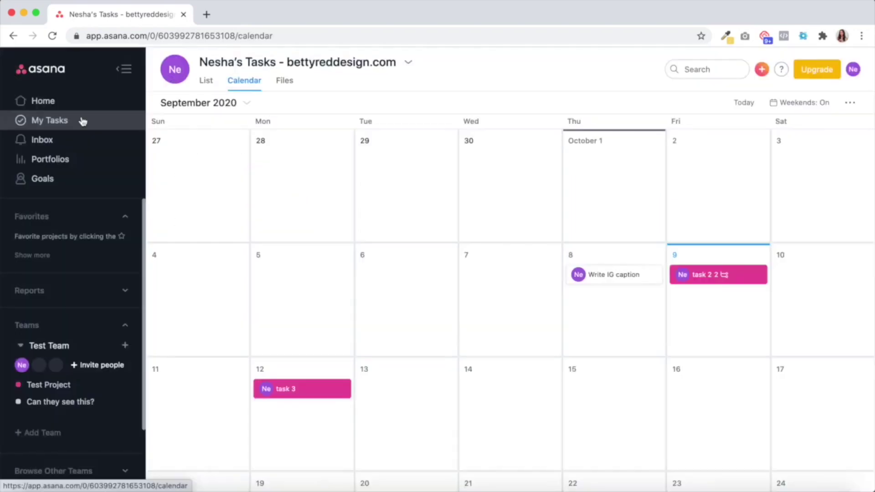
pyautogui.click(68, 104)
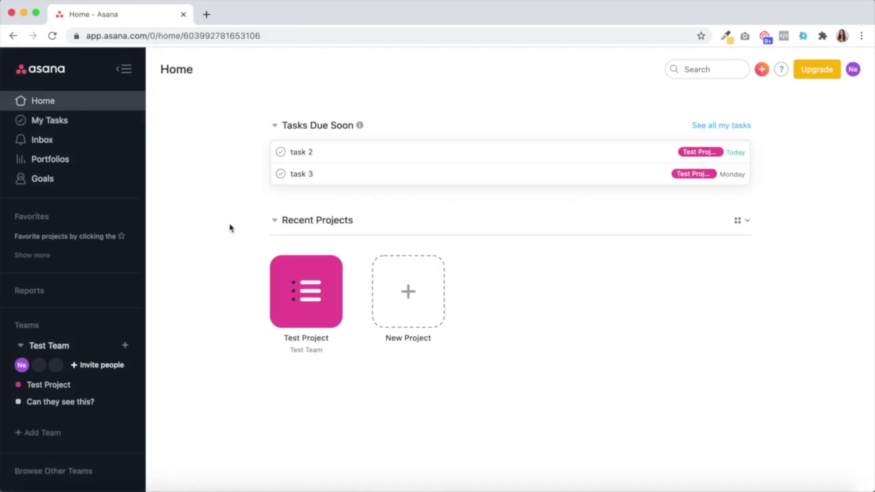